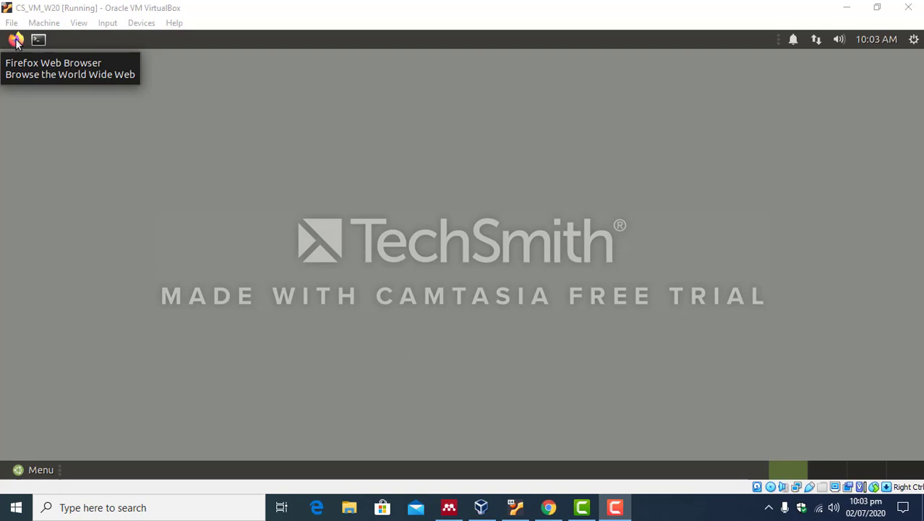
Launch Firefox and load the piazza.com website
left_click(17, 41)
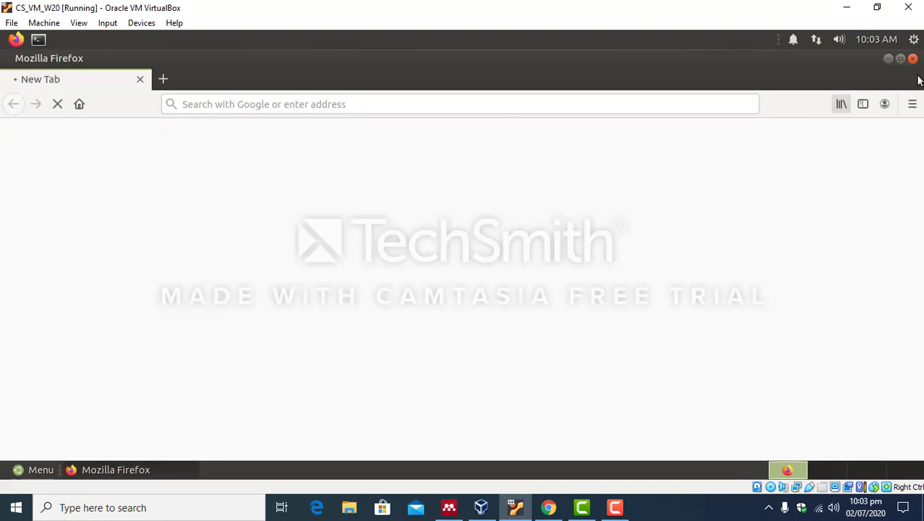
left_click(559, 107)
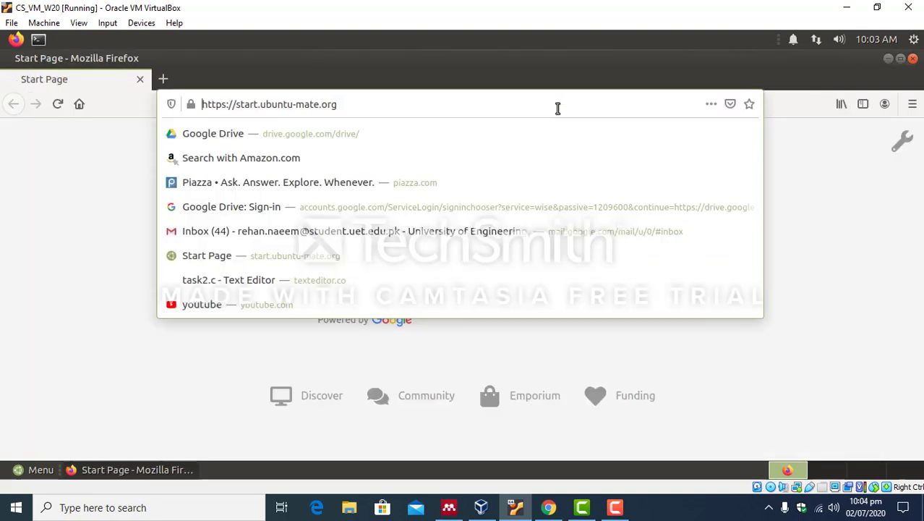
type("pia")
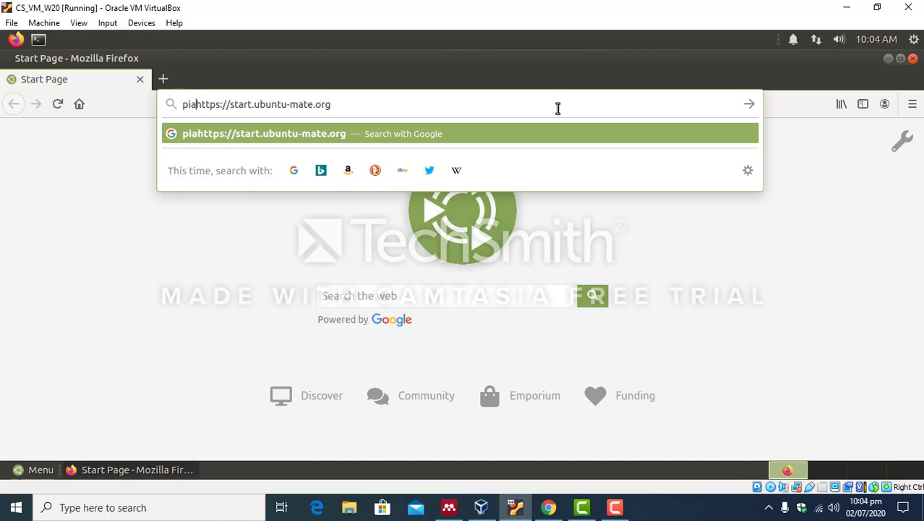
type("z")
key("ctrl+a")
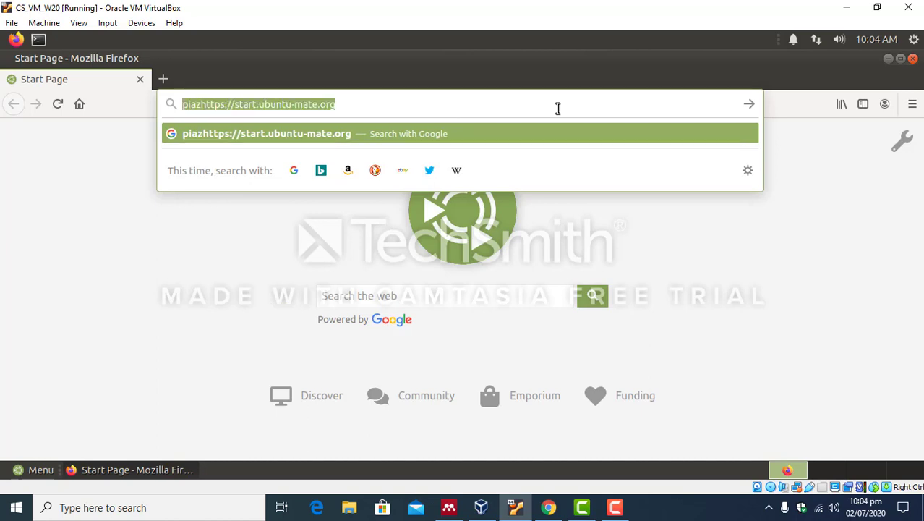
type("piazza.com/")
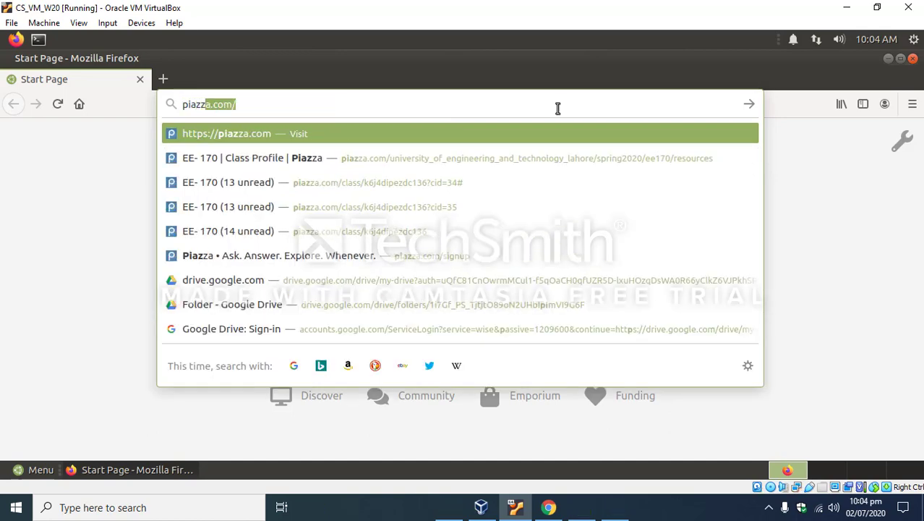
key("Return")
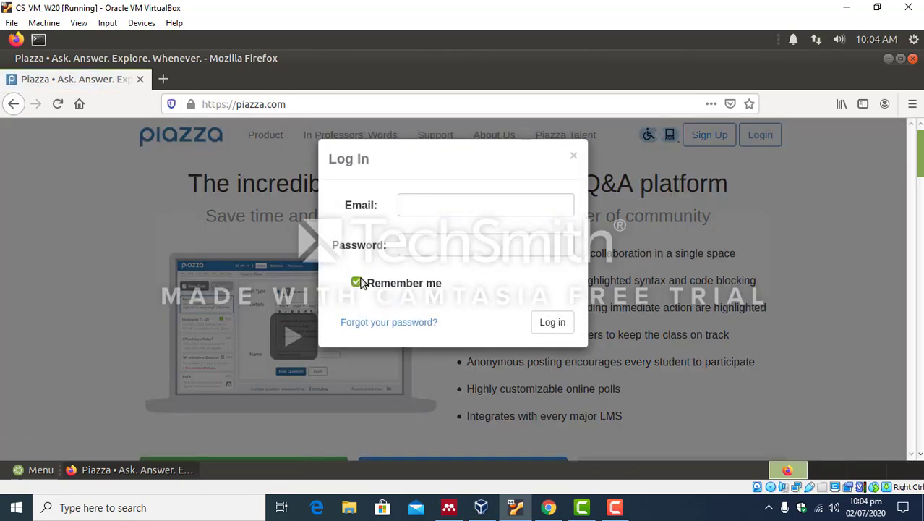
Try logging in with the saved email and the account password, declining to save the login
left_click(357, 282)
left_click(415, 204)
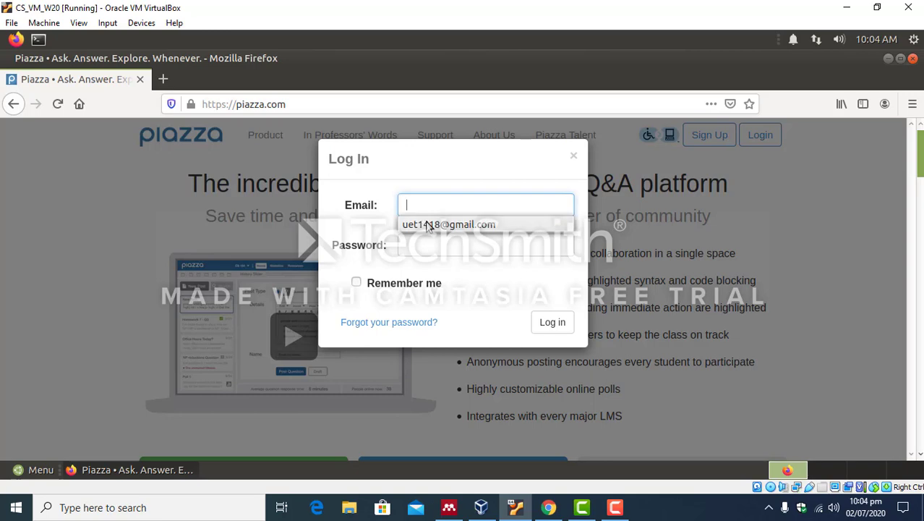
left_click(434, 224)
left_click(430, 246)
type("••••")
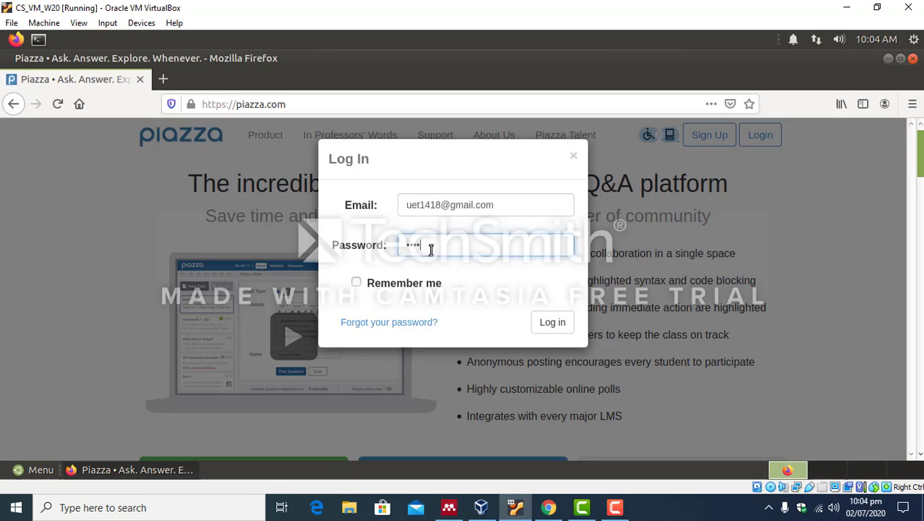
key("Return")
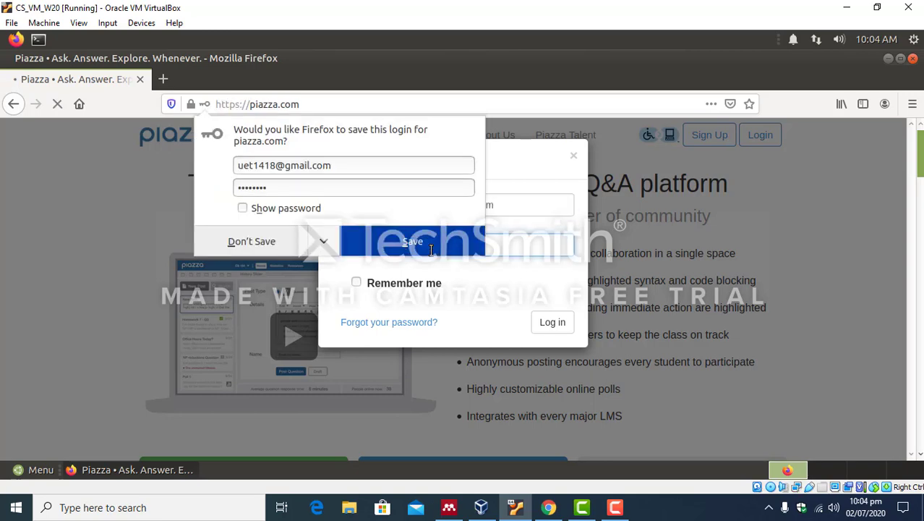
left_click(239, 242)
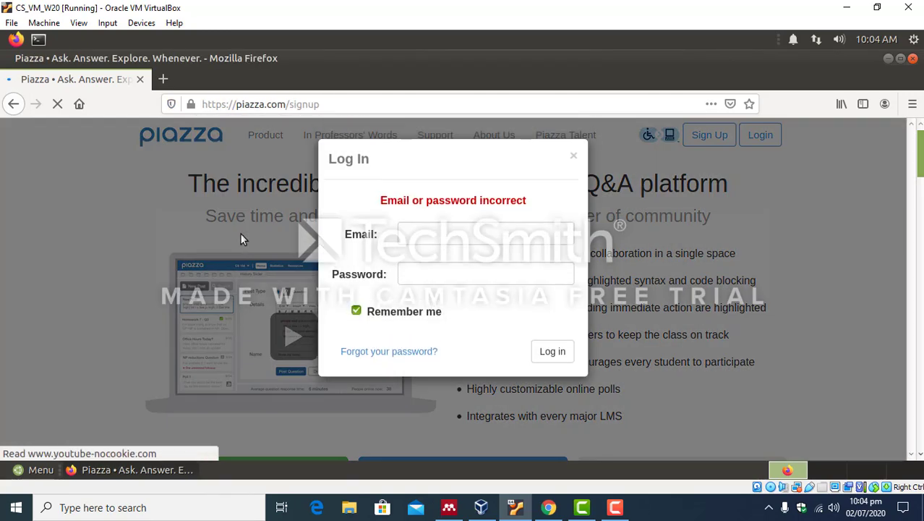
After the error, re-enter the saved email and password to reach the EE-170 class page
left_click(407, 233)
left_click(387, 312)
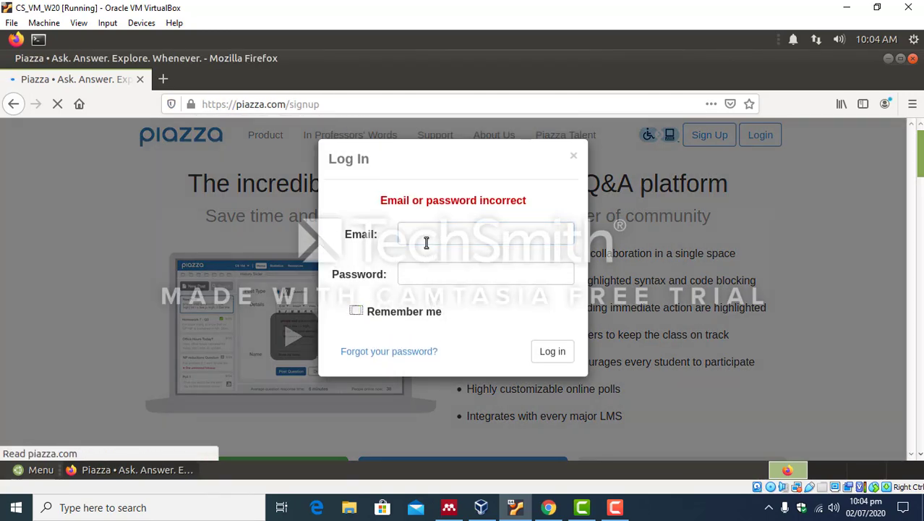
left_click(427, 239)
key("Tab")
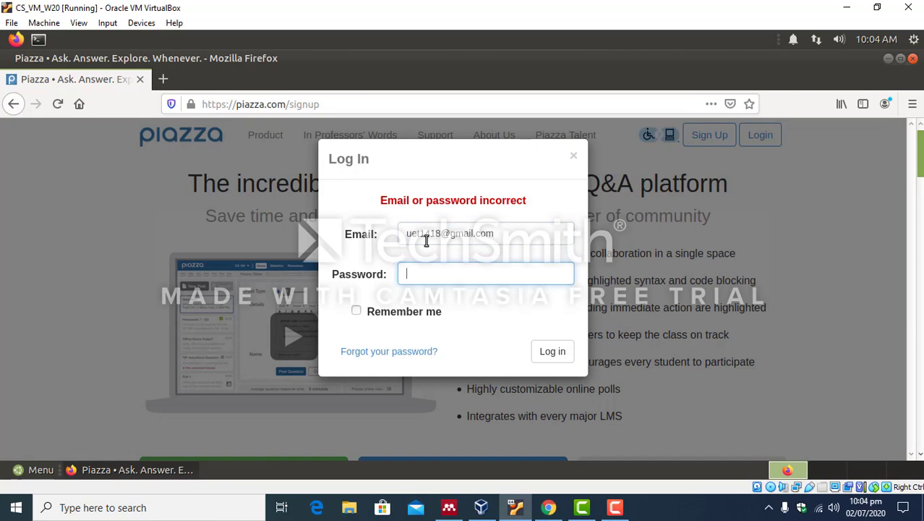
type("••••••••")
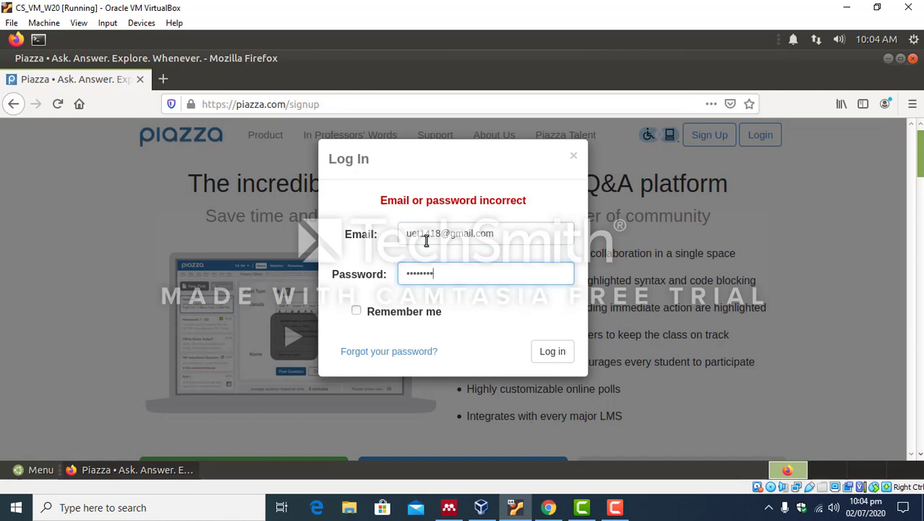
key("Return")
left_click(275, 241)
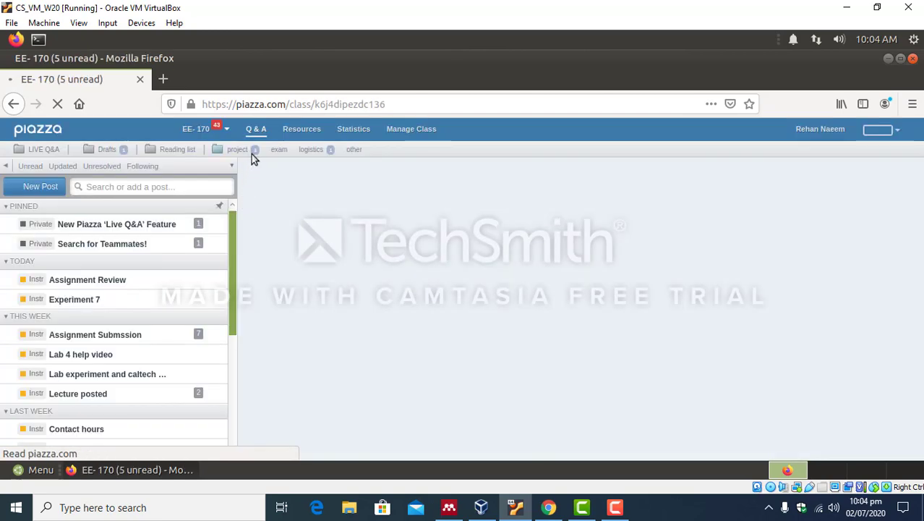
Open the All Lab Experiments link from the class Resources page's Lab Experiments section
left_click(301, 131)
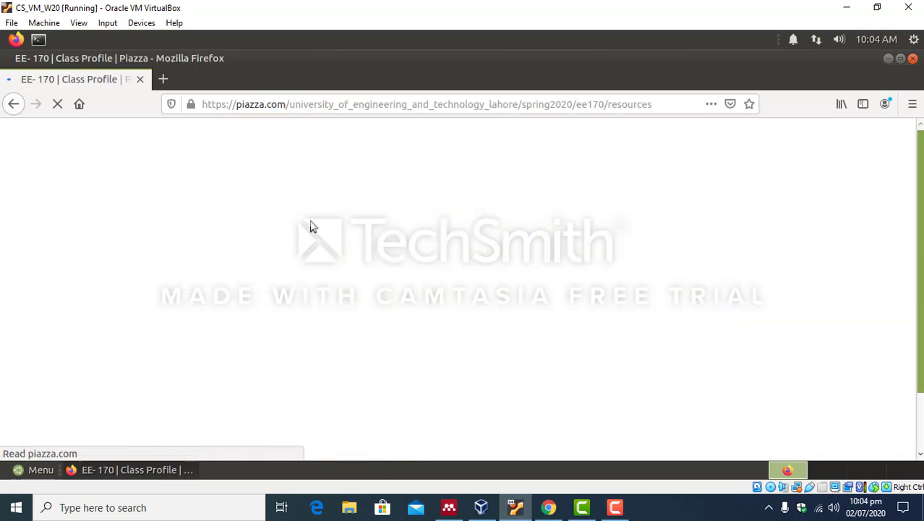
scroll(309, 228, "down", 15)
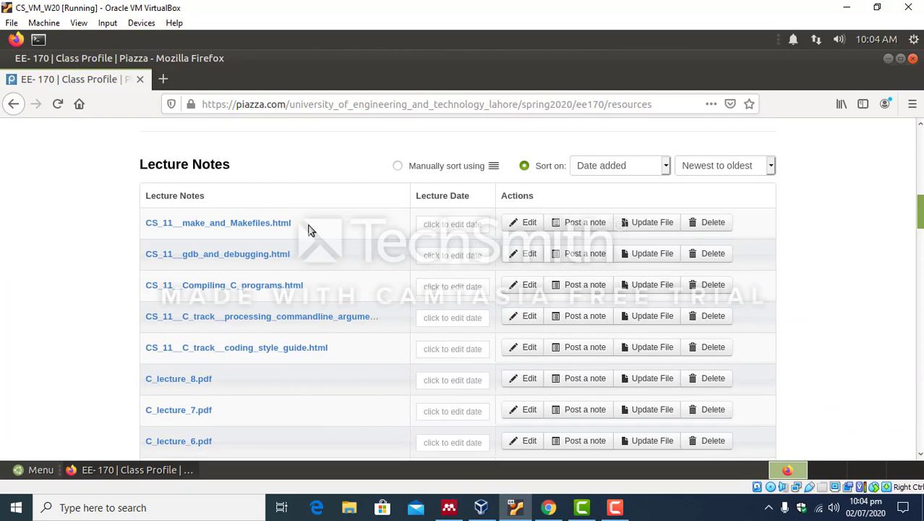
scroll(307, 232, "down", 20)
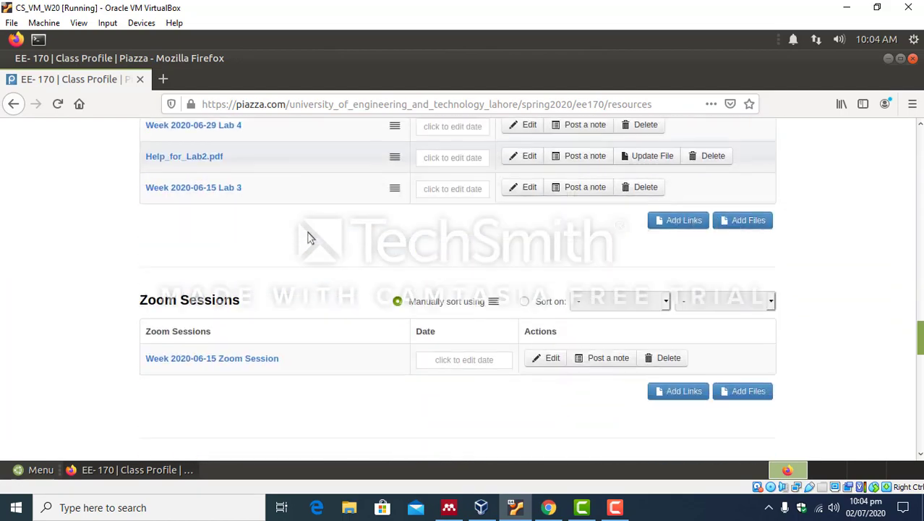
scroll(307, 239, "down", 5)
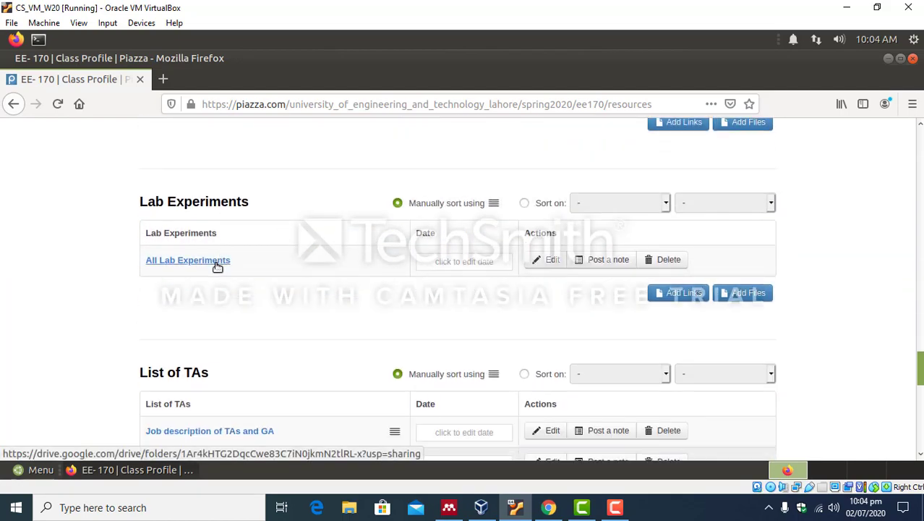
left_click(214, 260)
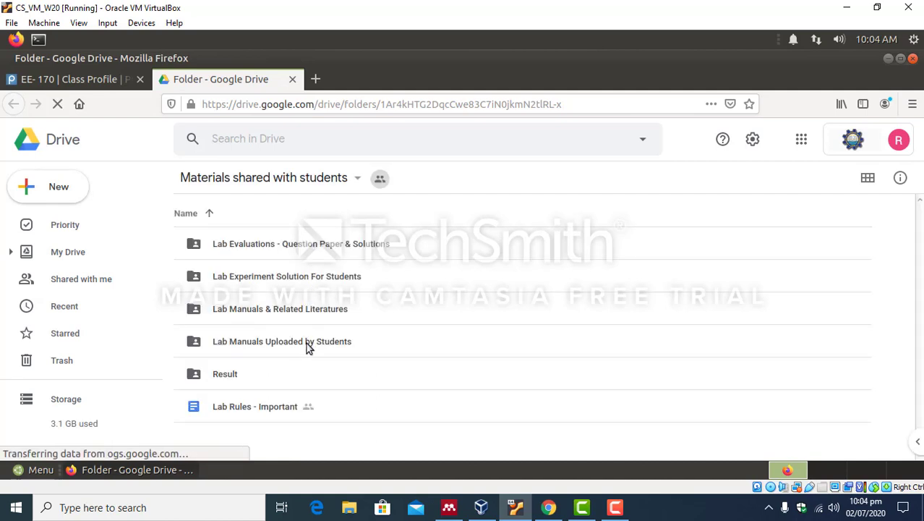
Open Lab Manuals & Related Literatures, then its Experiement 7 folder
double_click(282, 312)
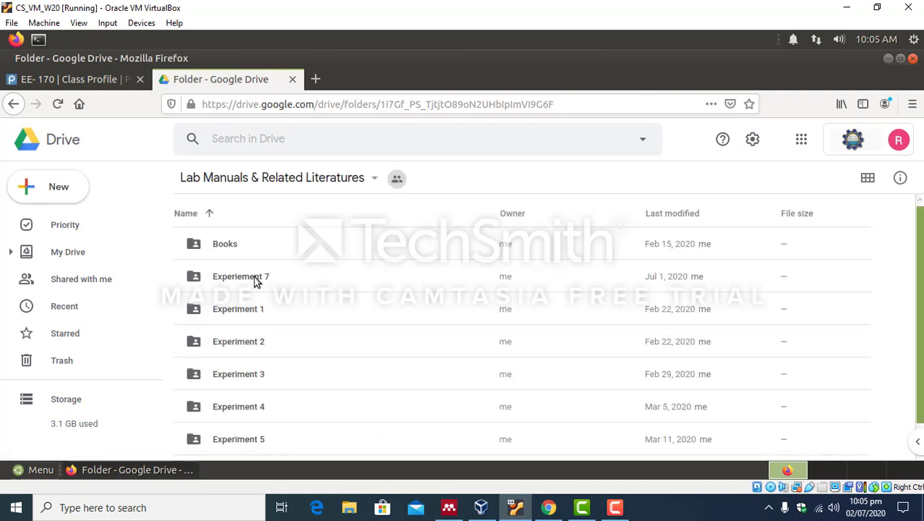
double_click(254, 280)
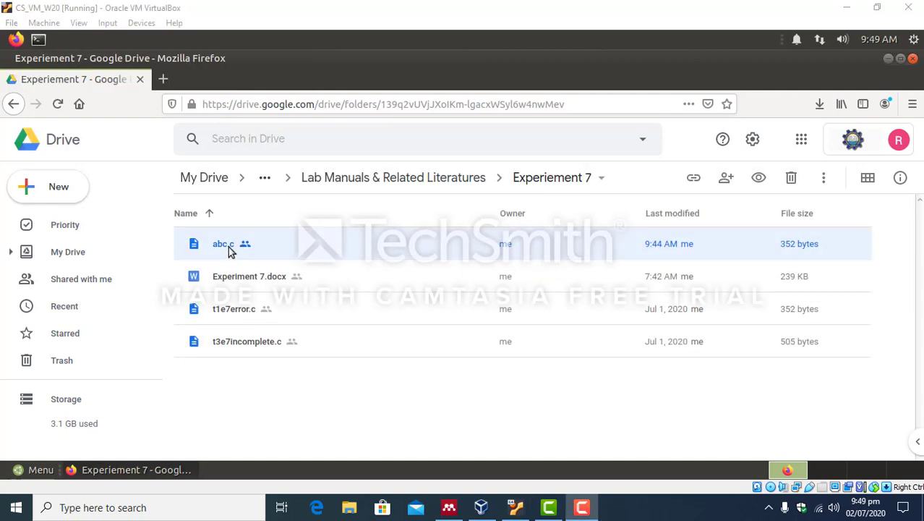
Download abc.c to disk and show Firefox's downloads list with it completed at 352 bytes
right_click(235, 244)
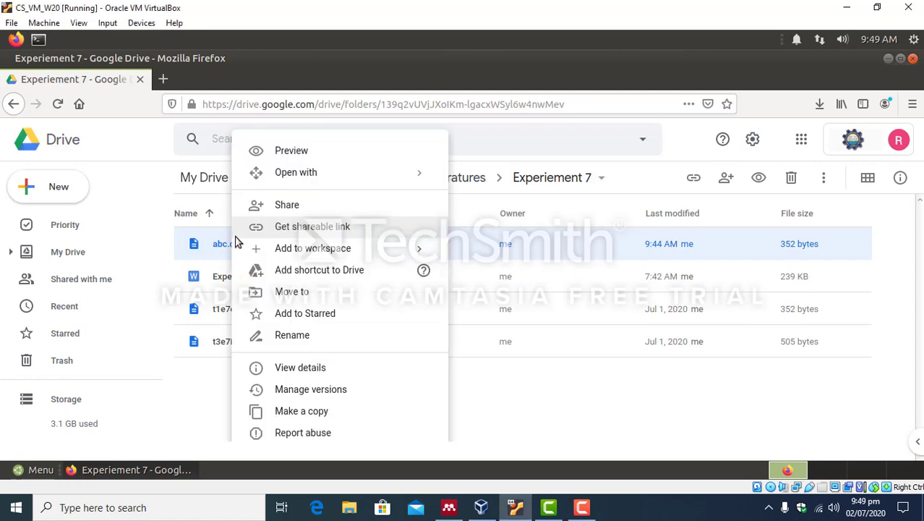
scroll(310, 410, "down", 1)
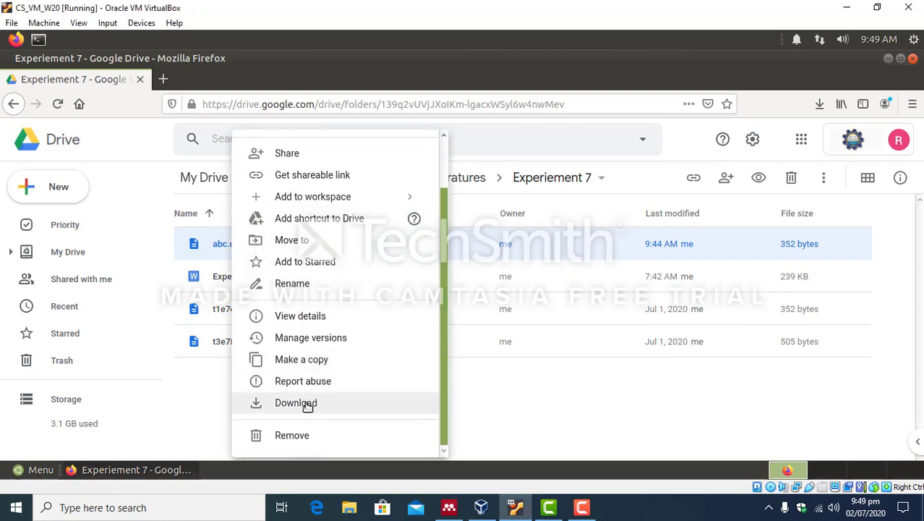
left_click(308, 404)
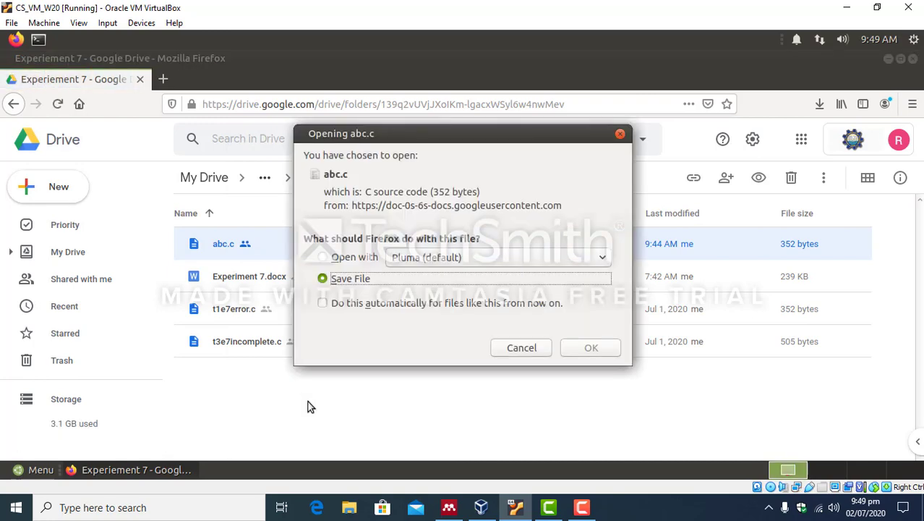
left_click(591, 348)
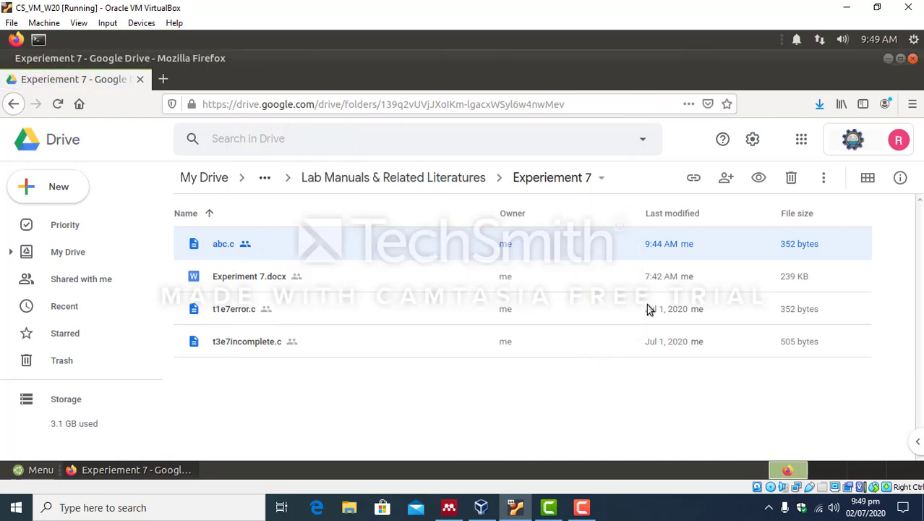
left_click(819, 107)
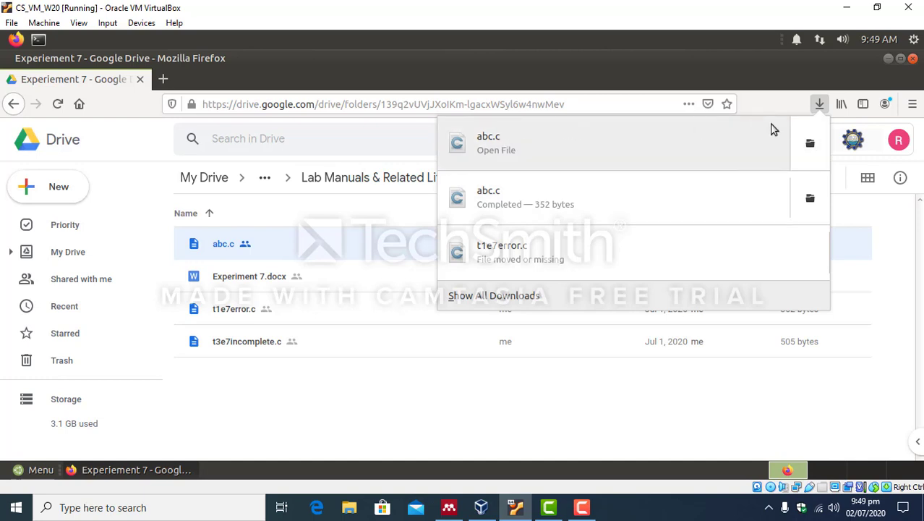
Open the Downloads folder containing abc.c from the downloads panel
left_click(810, 147)
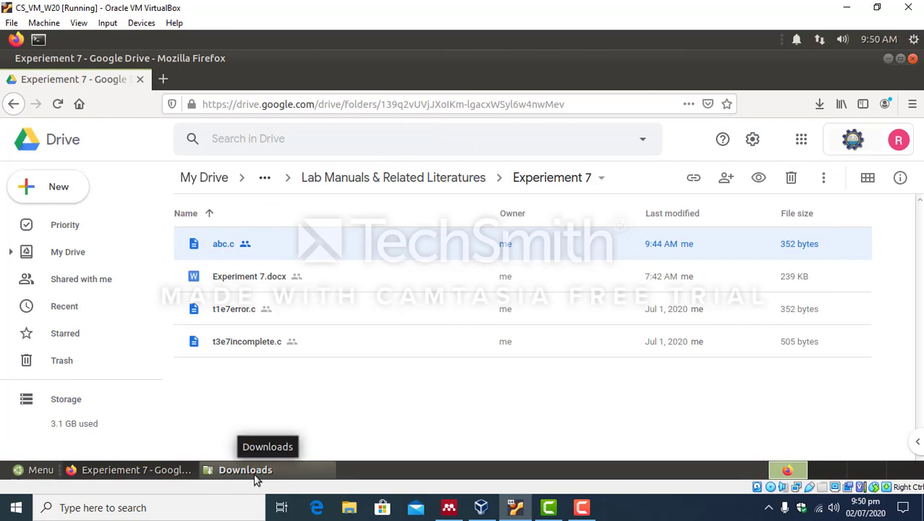
left_click(246, 470)
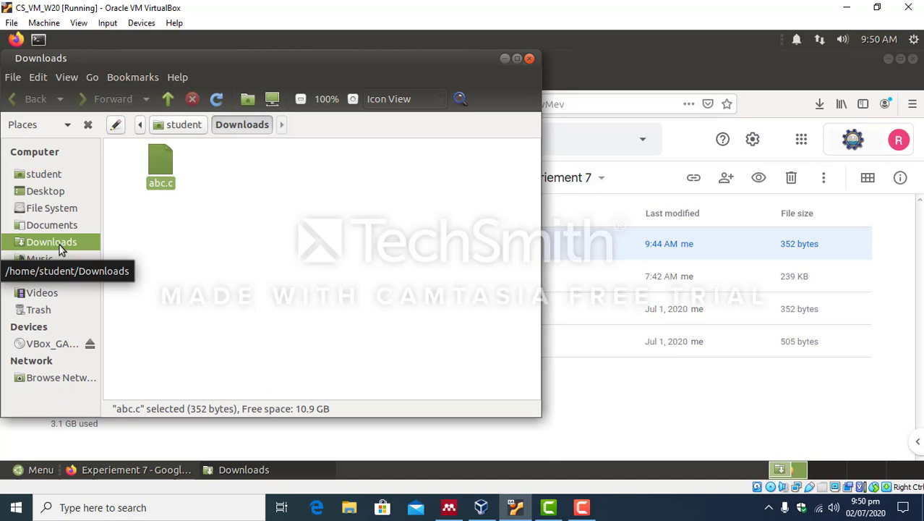
Cut abc.c from Downloads and paste it into the student home folder
right_click(164, 172)
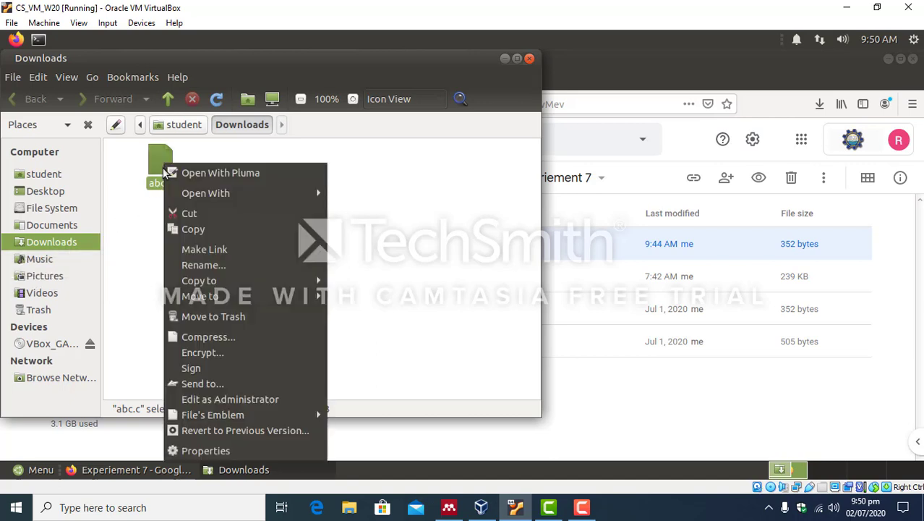
left_click(189, 215)
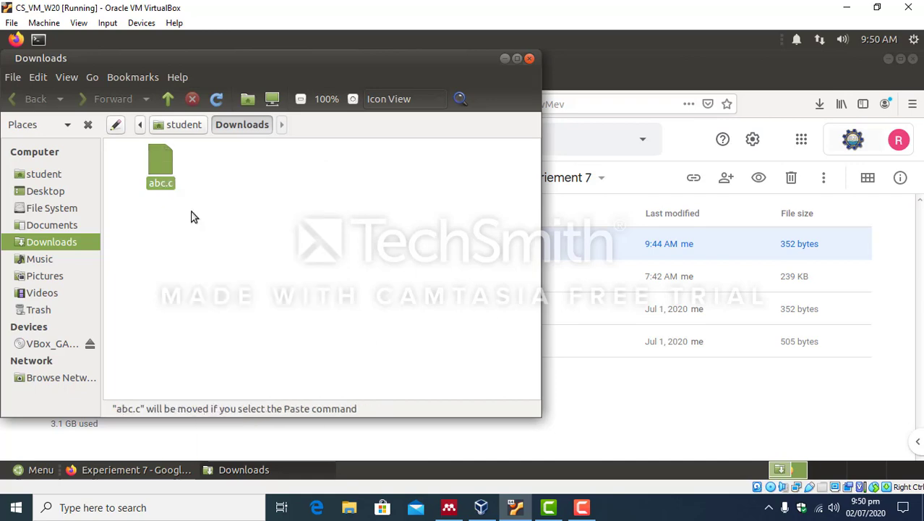
left_click(52, 176)
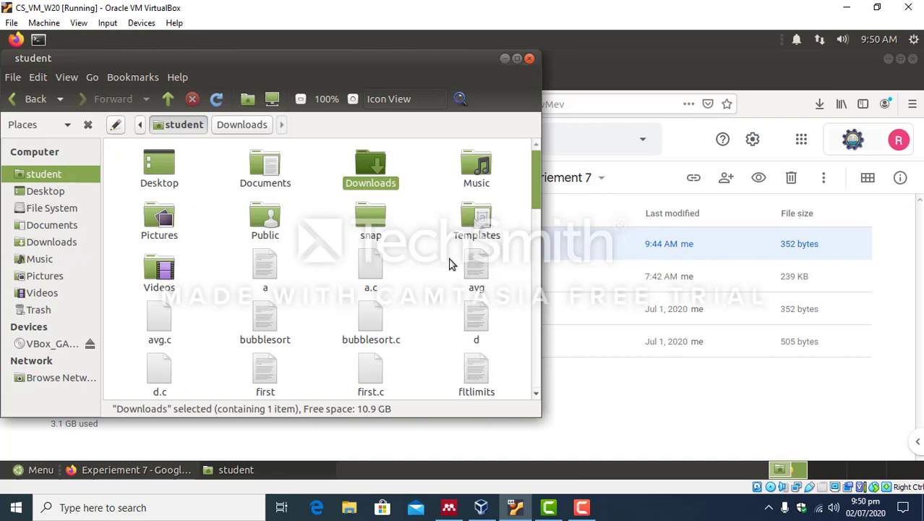
right_click(411, 261)
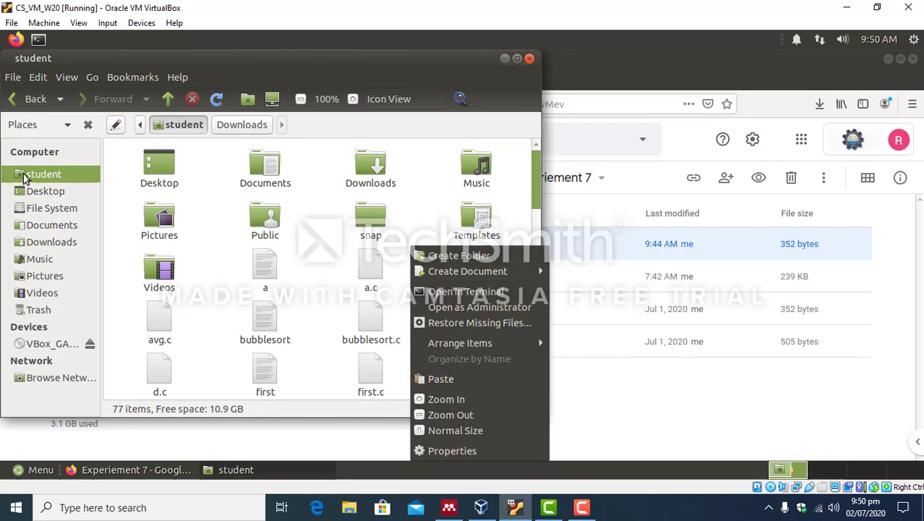
left_click(463, 379)
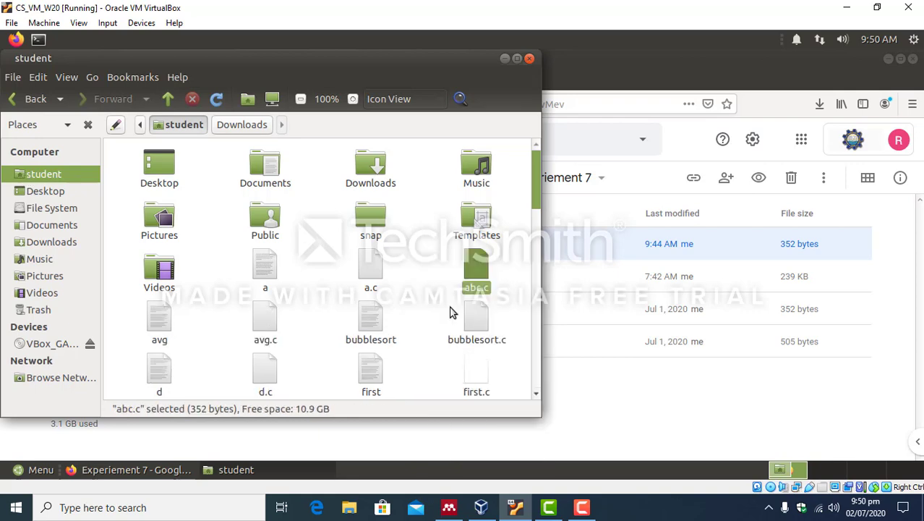
left_click(425, 264)
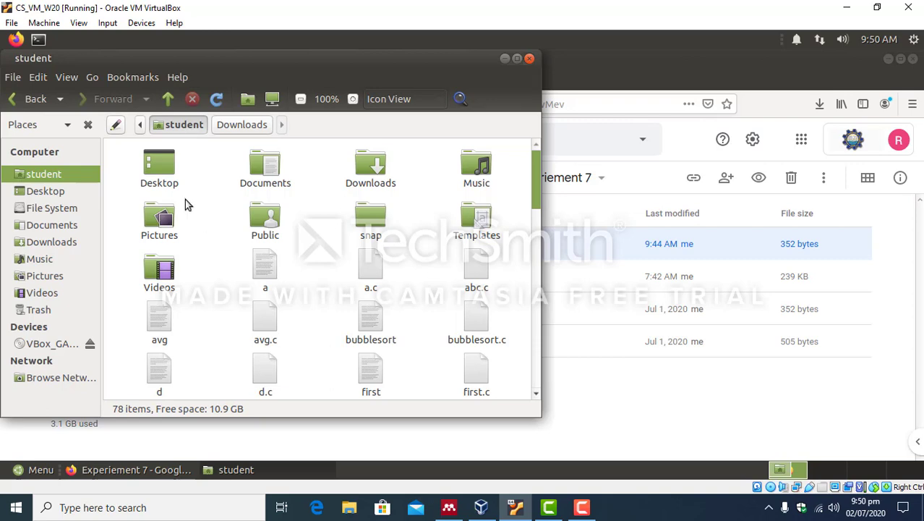
Close the file manager, run 'emacs abc.c' in a new terminal, and enlarge the code window
left_click(529, 59)
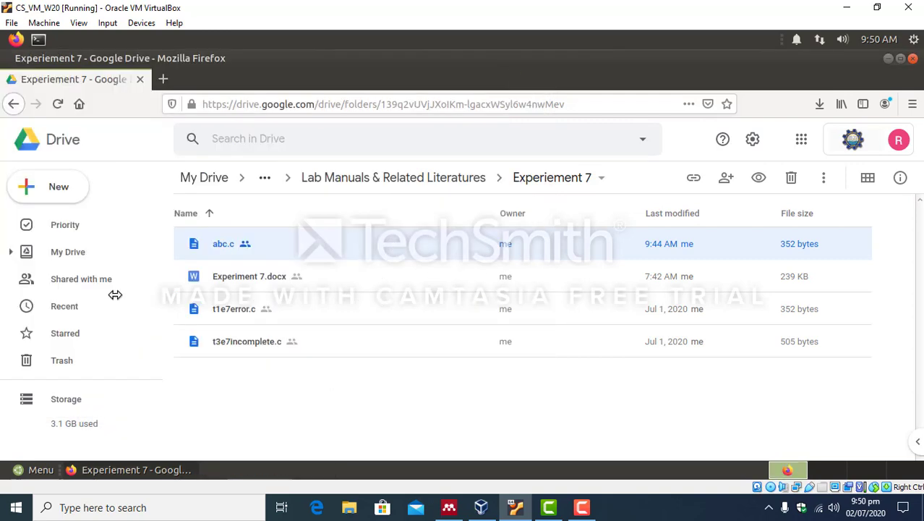
left_click(32, 474)
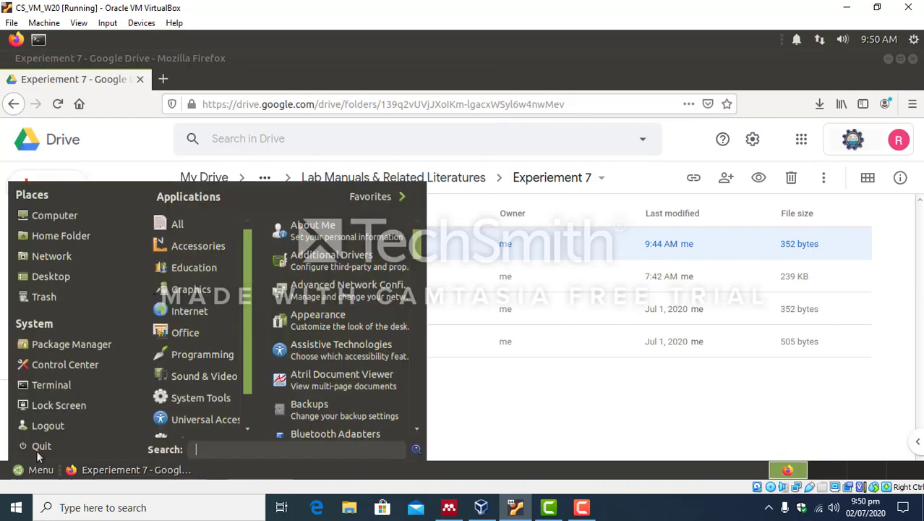
left_click(47, 385)
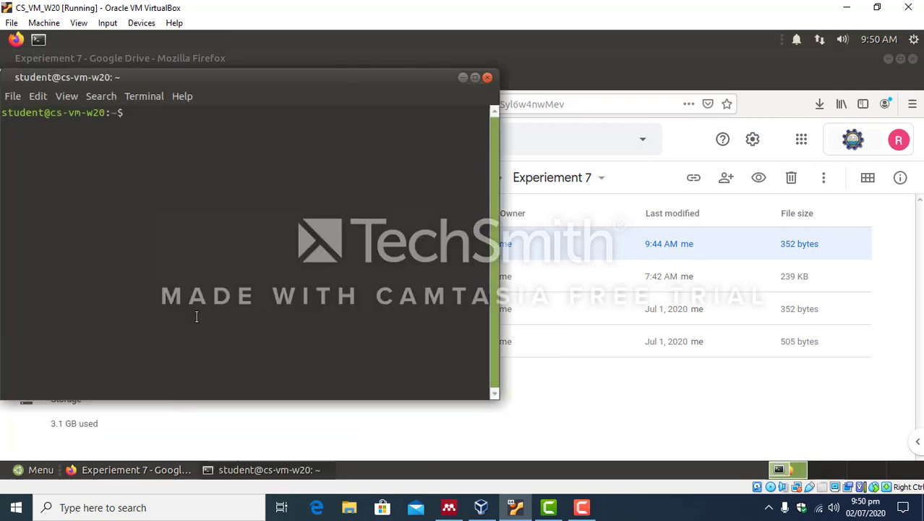
type("emacs ")
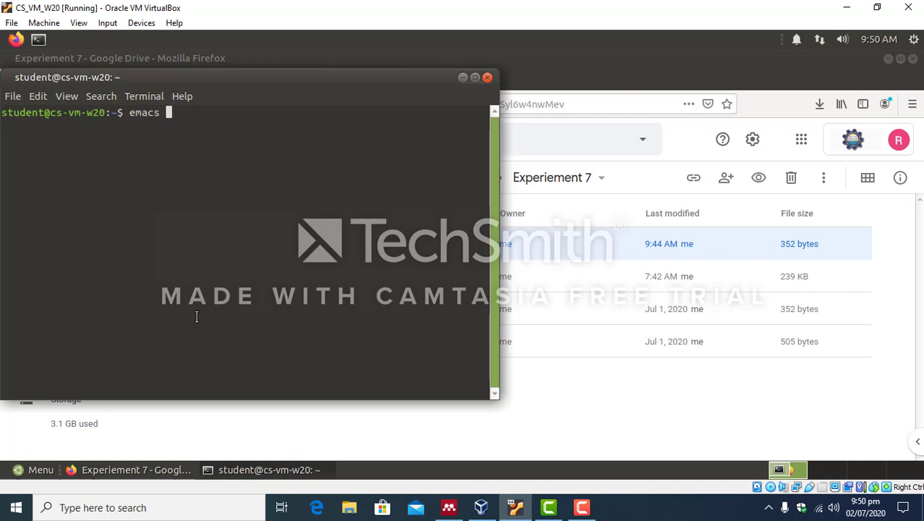
type("abc.c")
key("Return")
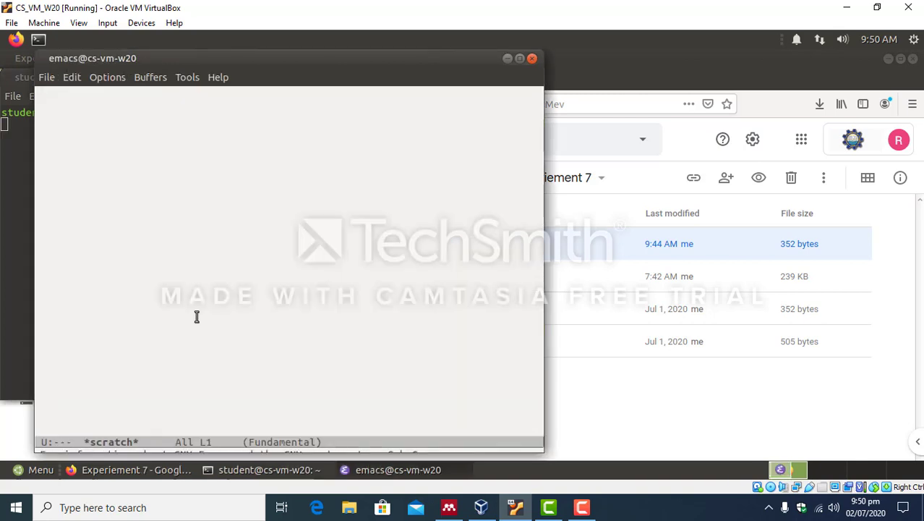
left_click_drag(226, 269, 235, 357)
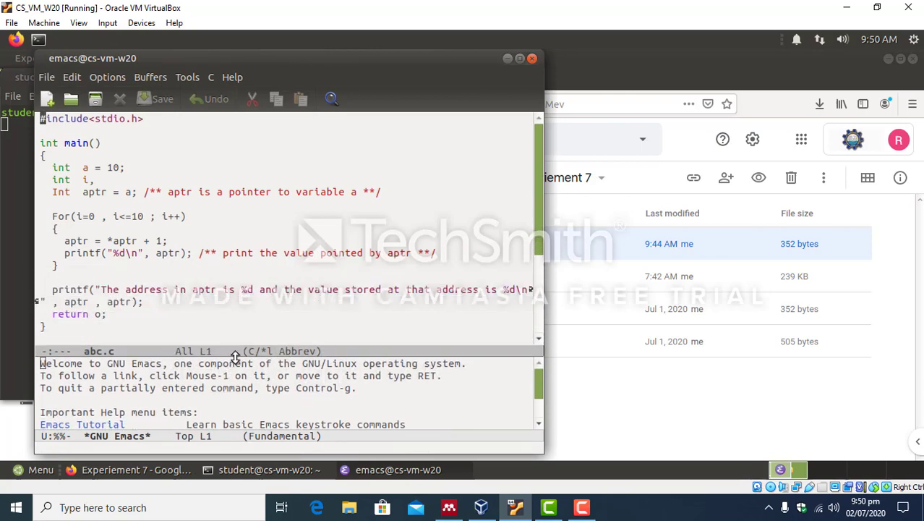